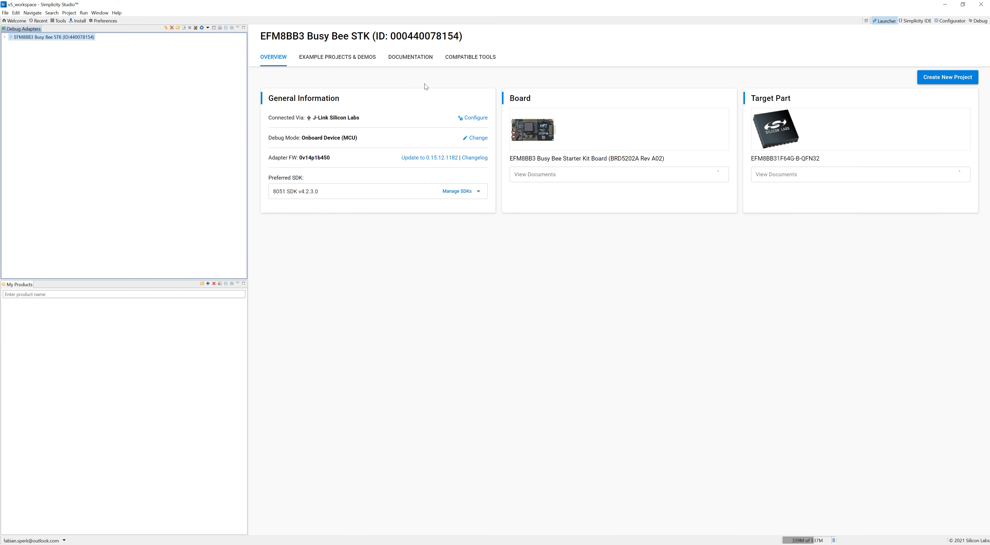
# - Choose the Empty C Project template for a new project on the EFM8BB3 Busy Bee board with the 8051 SDK
pyautogui.click(407, 66)
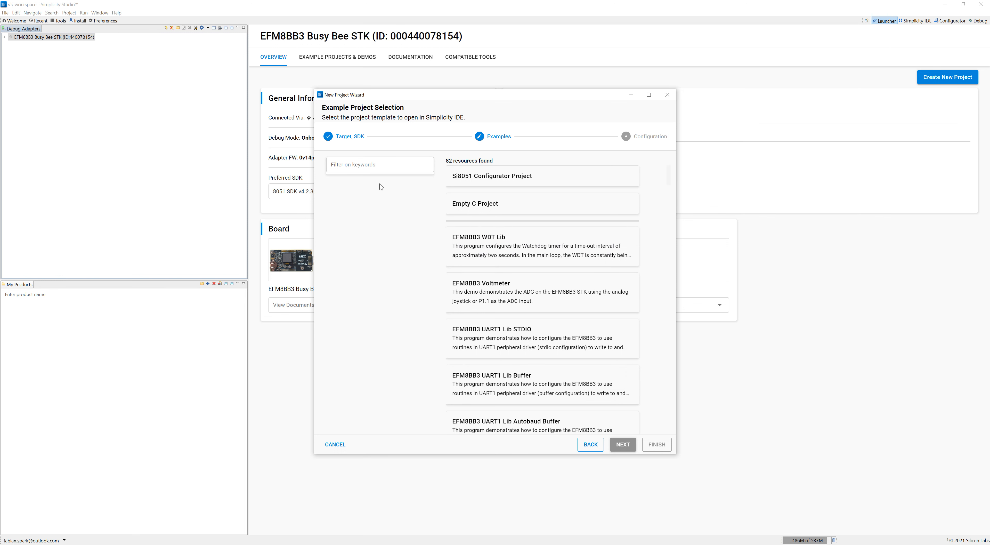
pyautogui.click(581, 447)
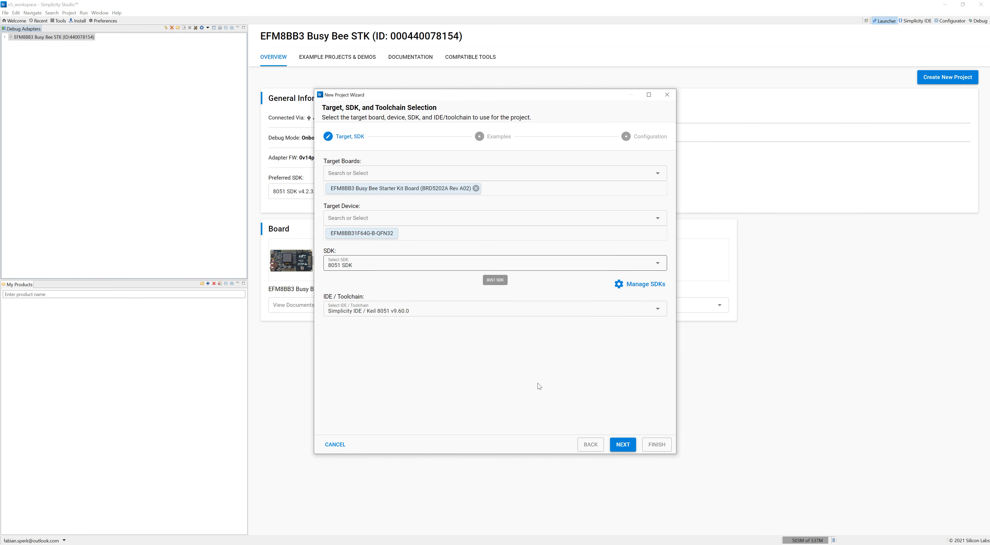
pyautogui.click(622, 444)
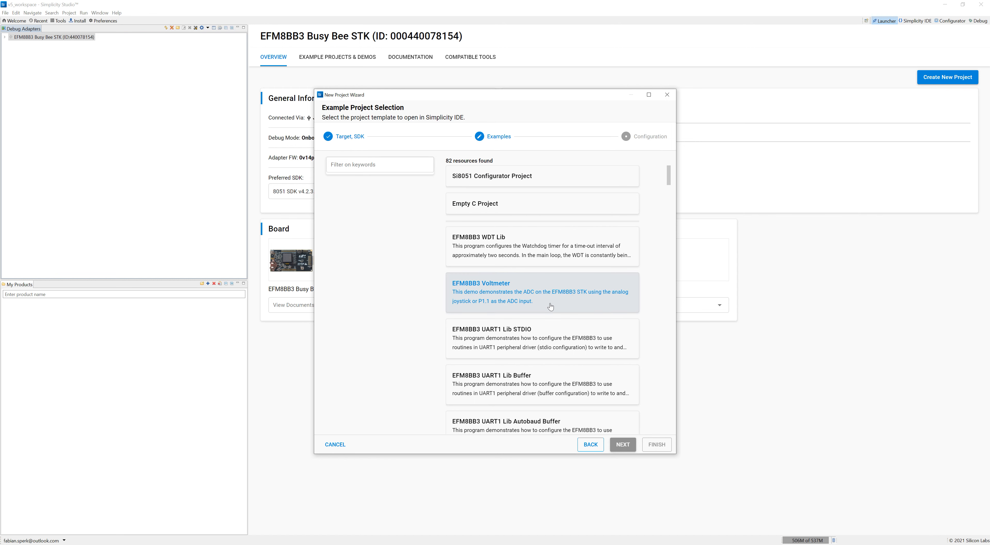
pyautogui.scroll(-6, 550, 305)
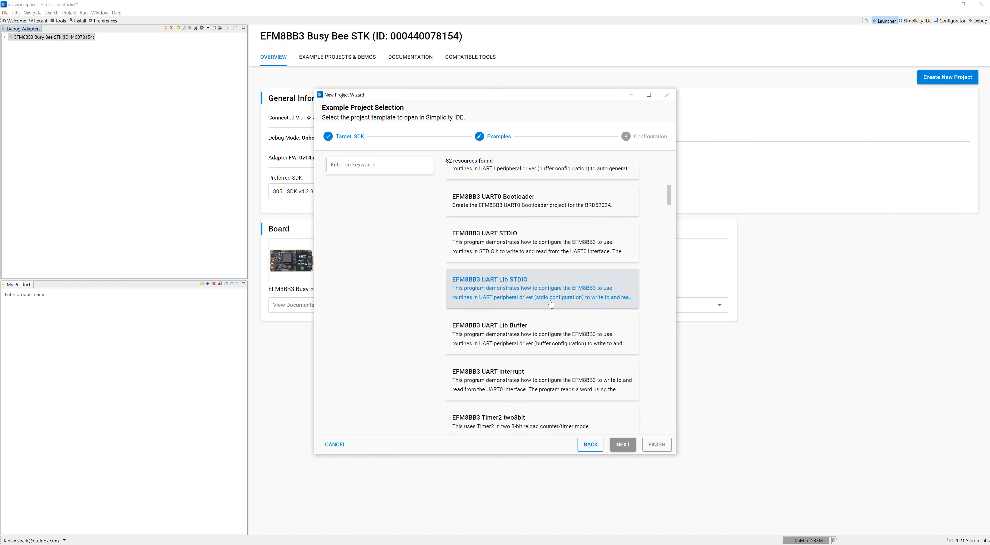
pyautogui.scroll(5, 541, 297)
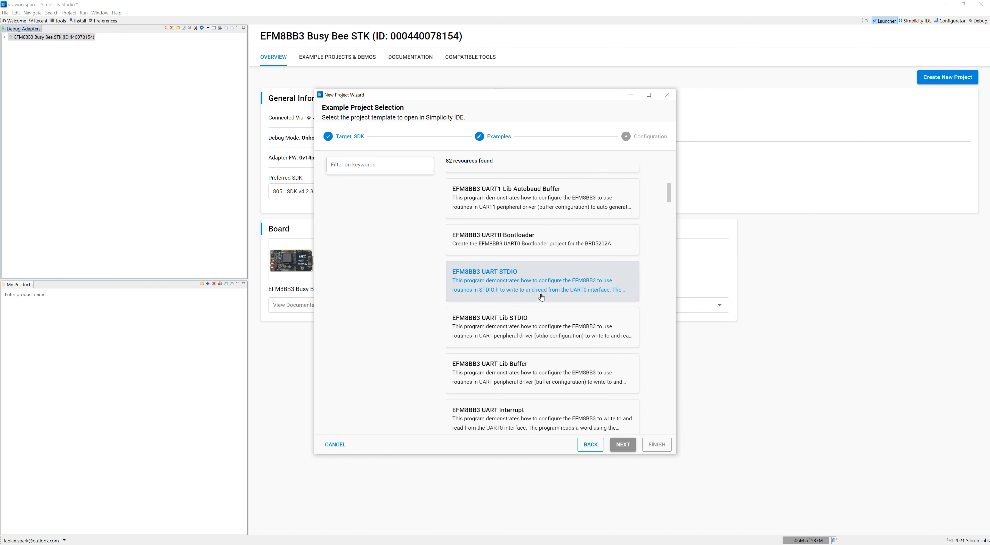
pyautogui.scroll(1, 531, 338)
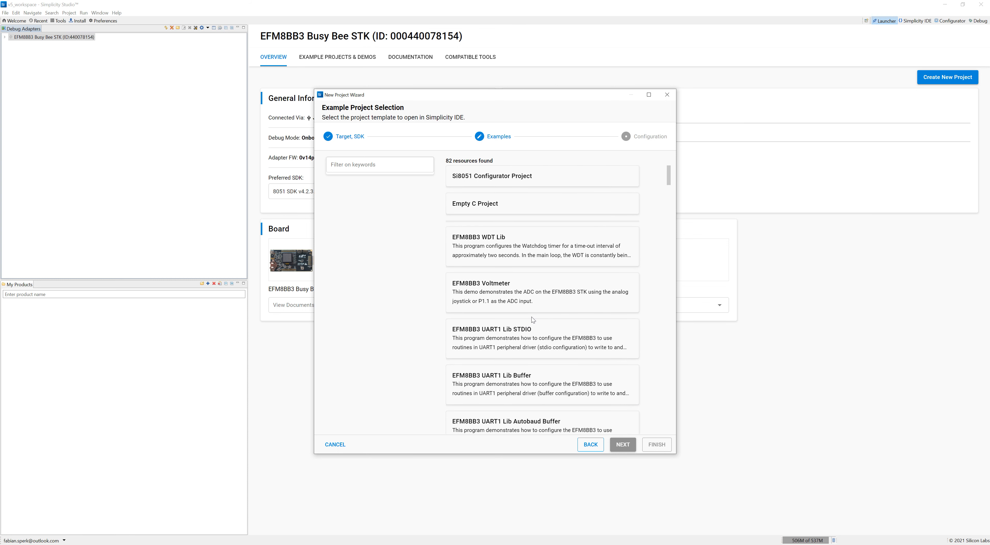
pyautogui.click(518, 207)
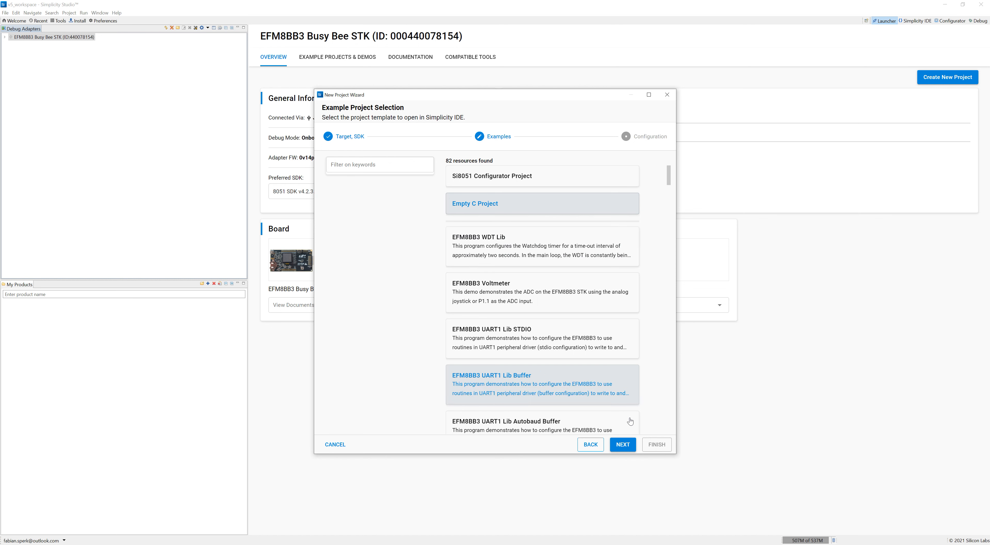
pyautogui.click(623, 444)
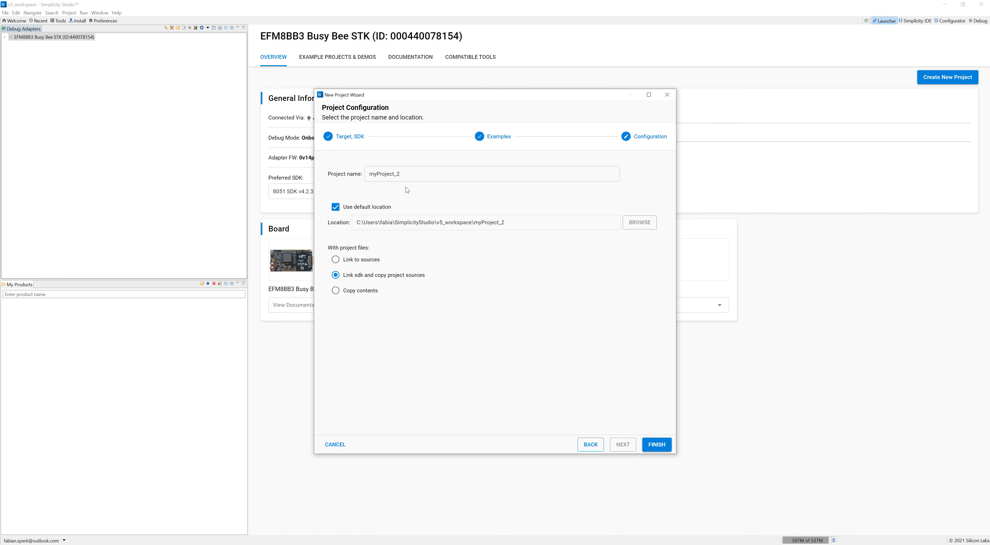
# - Name the new project session1 and create it in the default location
pyautogui.click(403, 175)
pyautogui.moveTo(403, 175); pyautogui.dragTo(358, 183)
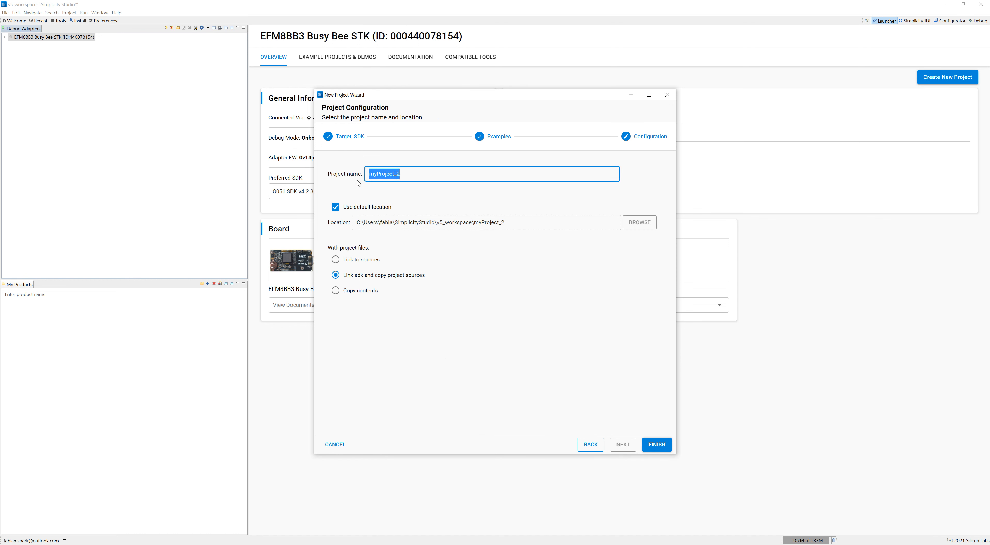
pyautogui.write('session1')
pyautogui.click(657, 446)
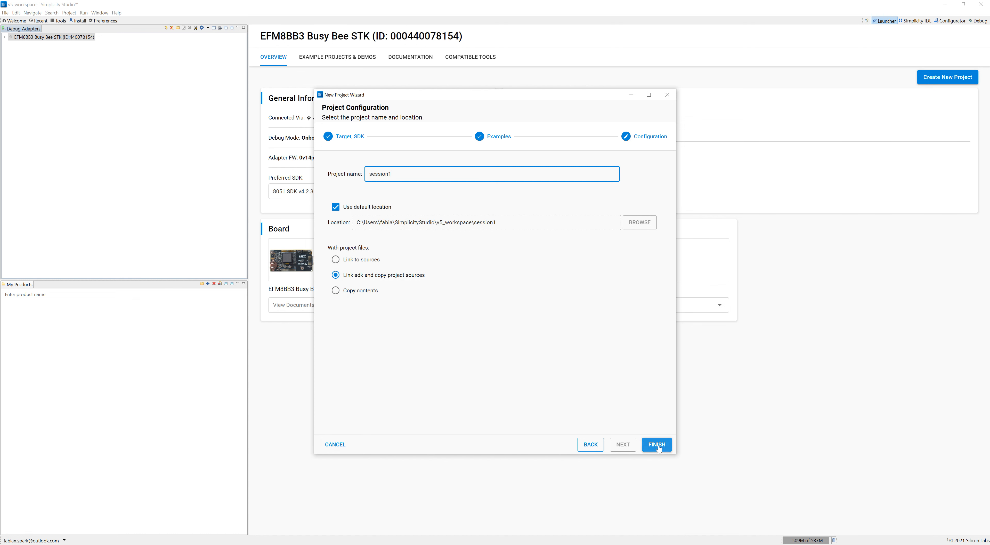
pyautogui.click(657, 445)
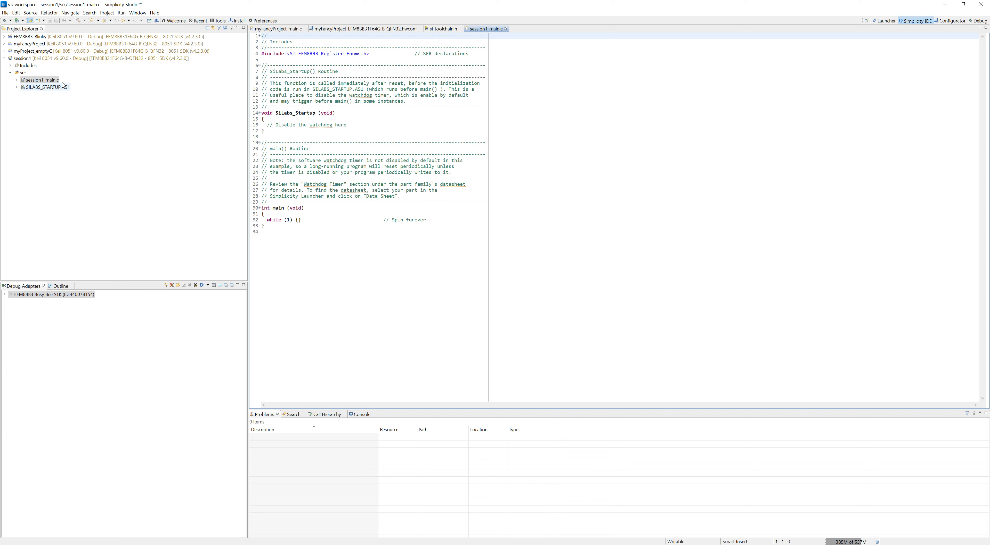
# - Create a Simplicity Configurator document for the EFM8BB31F64G-B-QFN32 device in session1's src folder
pyautogui.click(22, 74)
pyautogui.rightClick(21, 74)
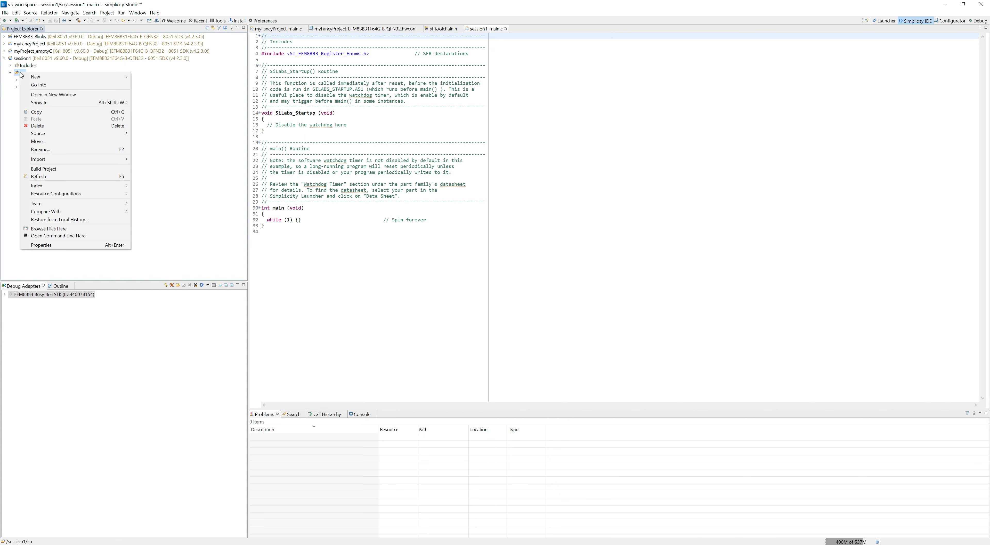
pyautogui.moveTo(38, 77)
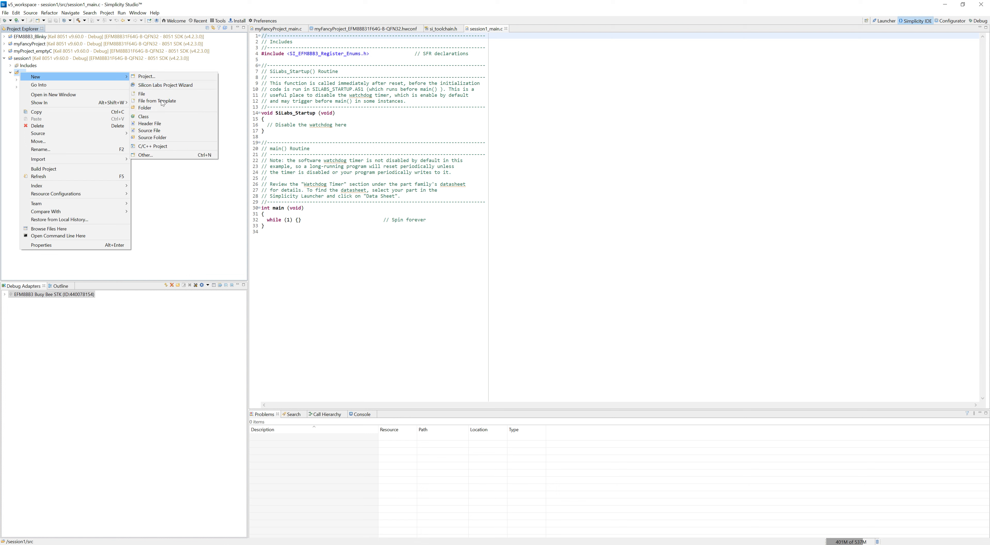
pyautogui.click(172, 153)
pyautogui.scroll(-1, 426, 260)
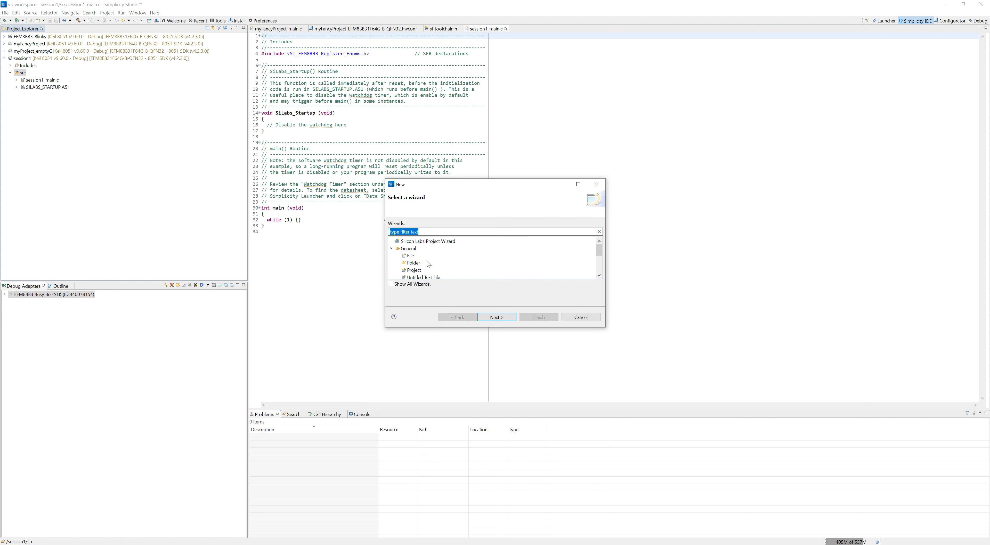
pyautogui.scroll(2, 427, 260)
pyautogui.click(434, 273)
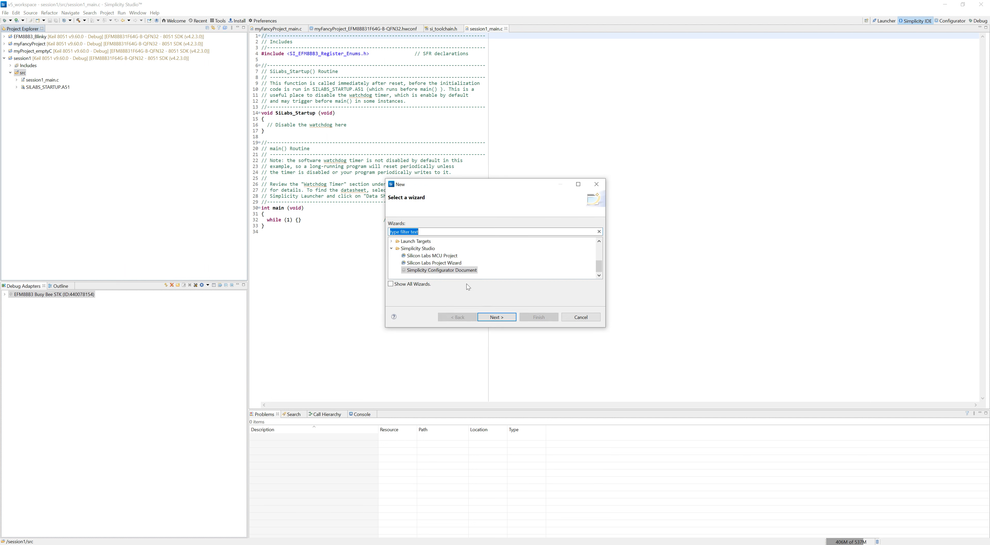
pyautogui.click(494, 317)
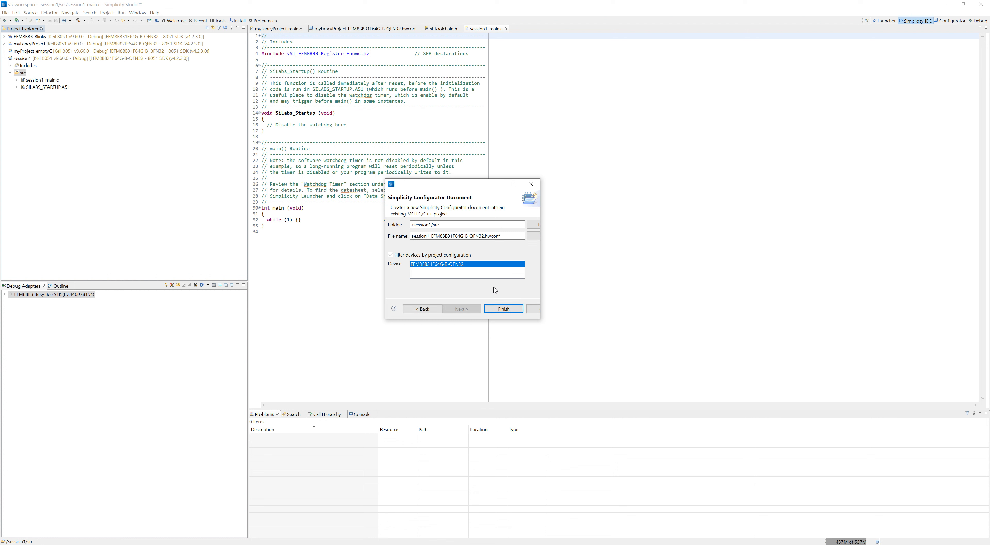
pyautogui.click(501, 310)
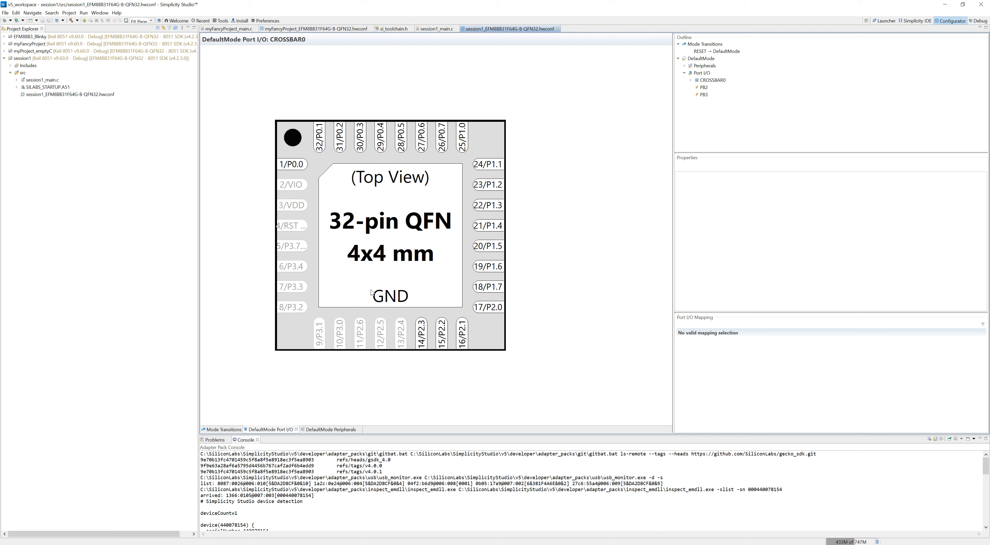
# - Set Enable Crossbar to Enabled in the Port I/O configuration of DefaultMode
pyautogui.click(342, 426)
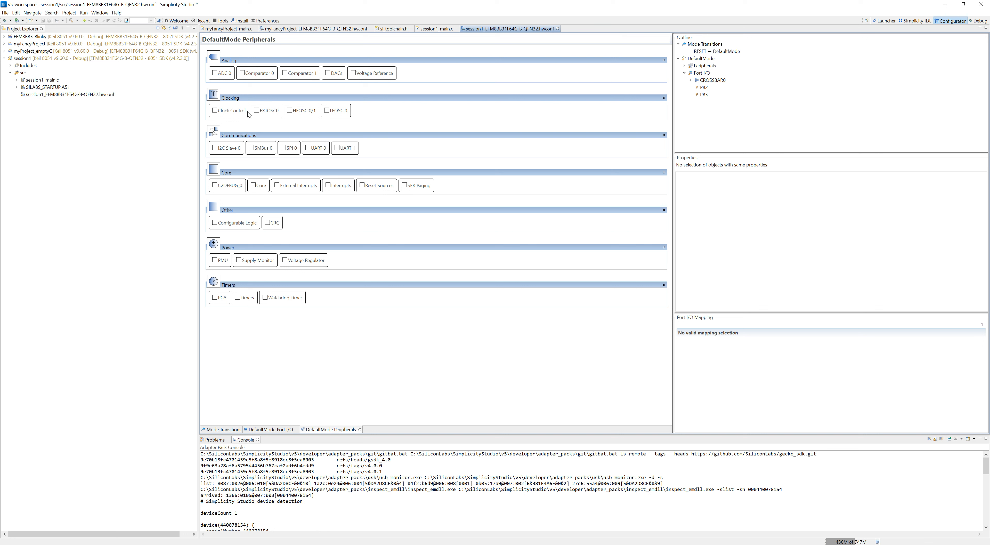
pyautogui.click(273, 429)
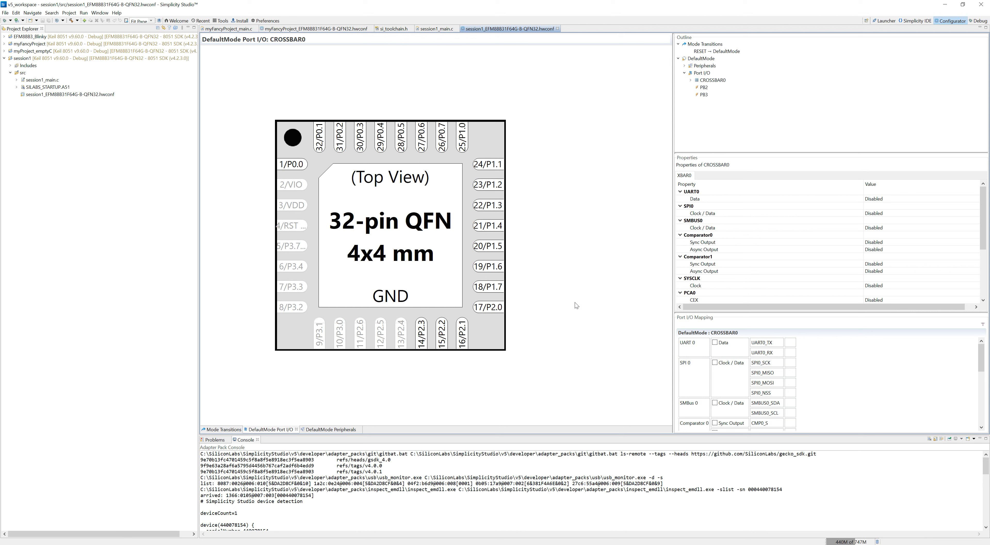
pyautogui.click(701, 74)
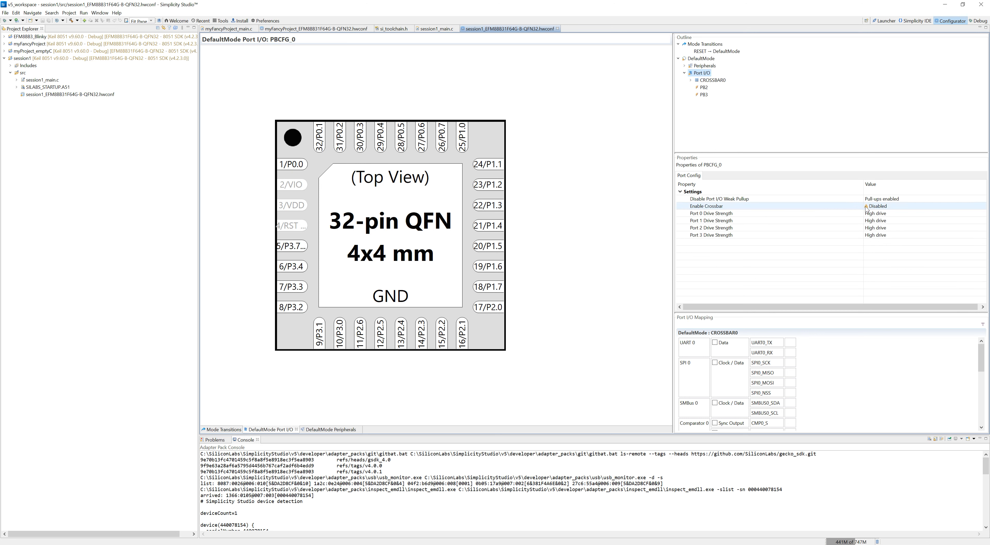
pyautogui.click(878, 206)
pyautogui.click(886, 219)
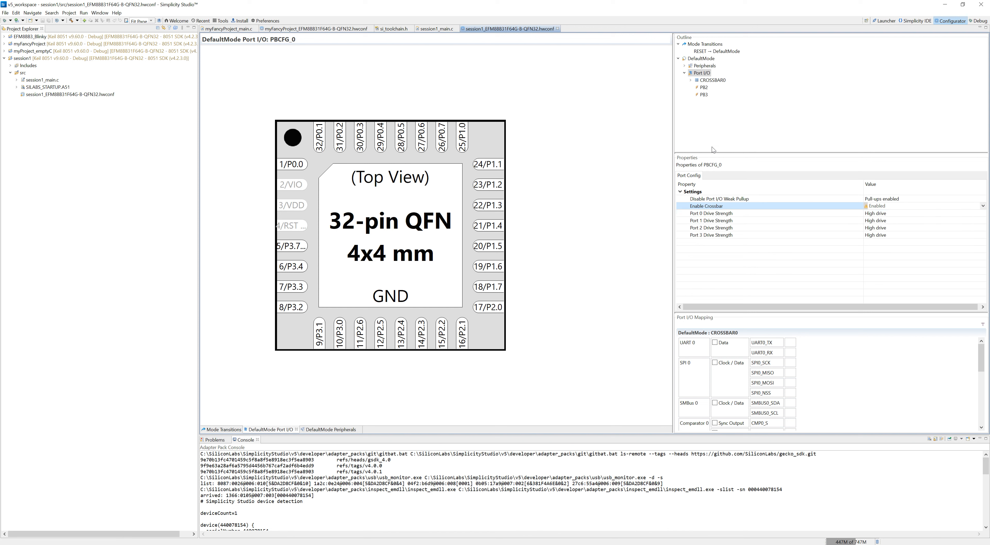
pyautogui.click(721, 132)
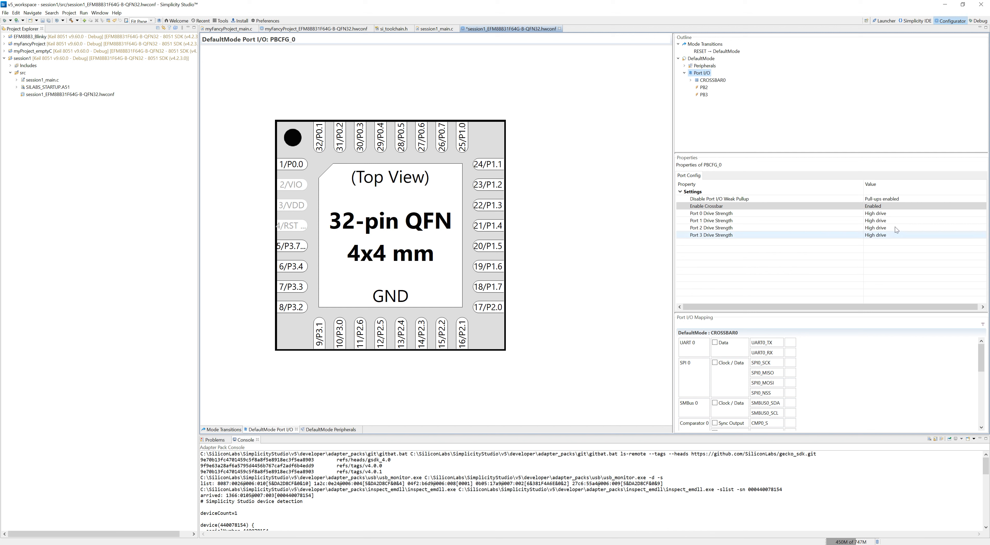
# - Set the IOMode of pin P1.4 to Digital Push-Pull Output
pyautogui.click(517, 228)
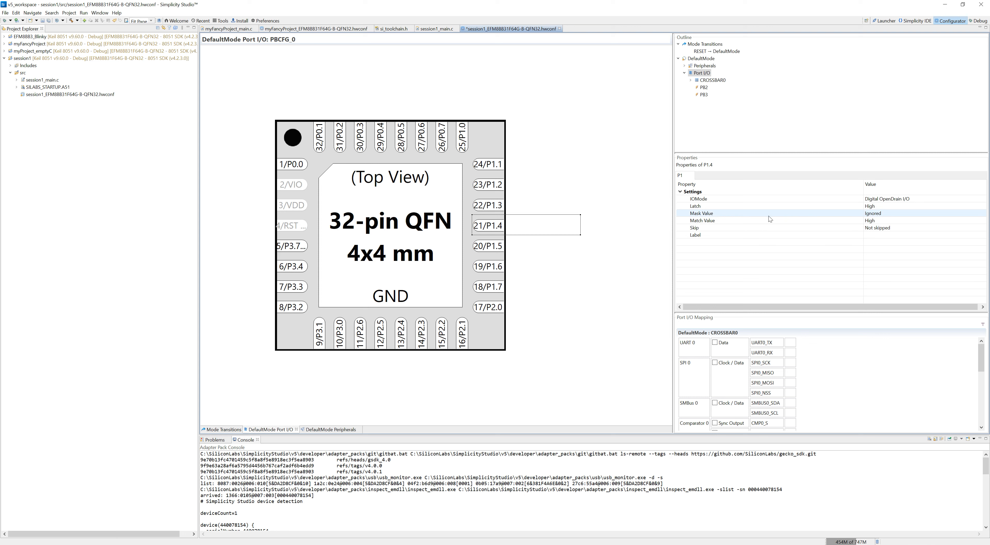
pyautogui.moveTo(792, 215)
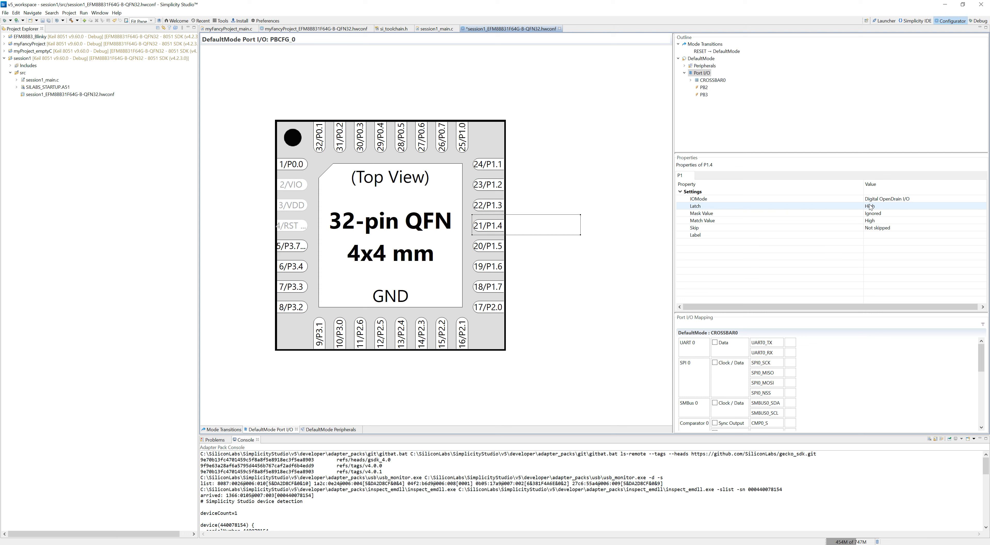
pyautogui.click(880, 199)
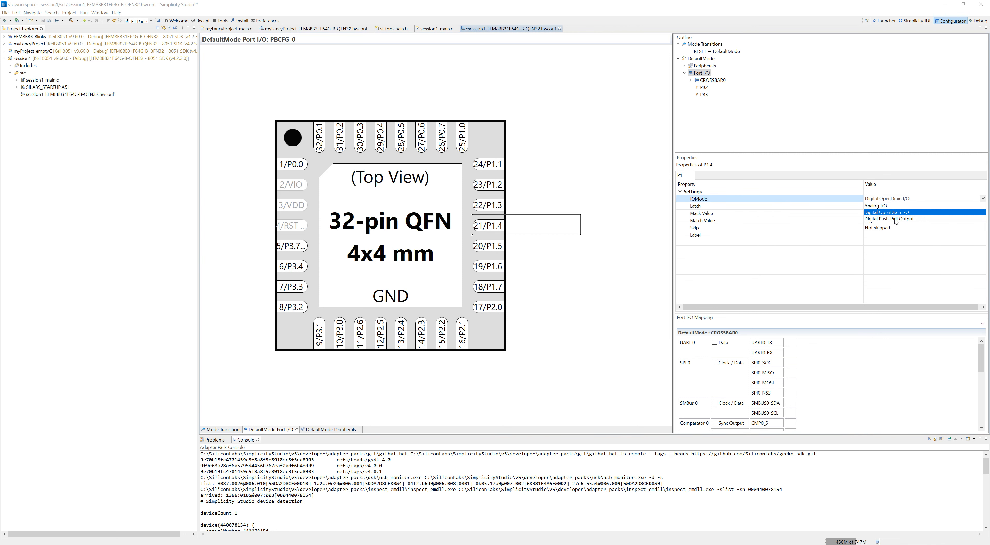
pyautogui.click(896, 219)
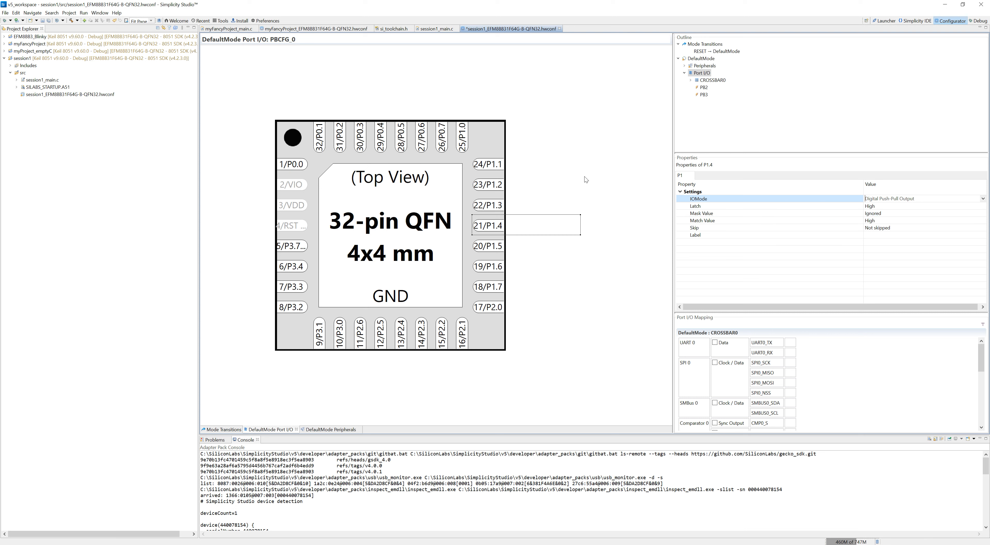
pyautogui.click(630, 226)
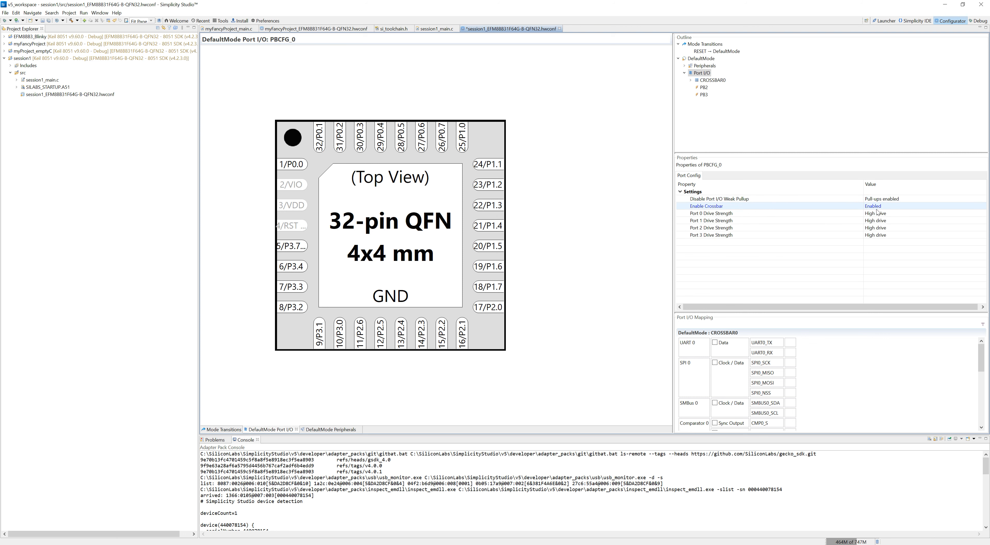
pyautogui.click(496, 225)
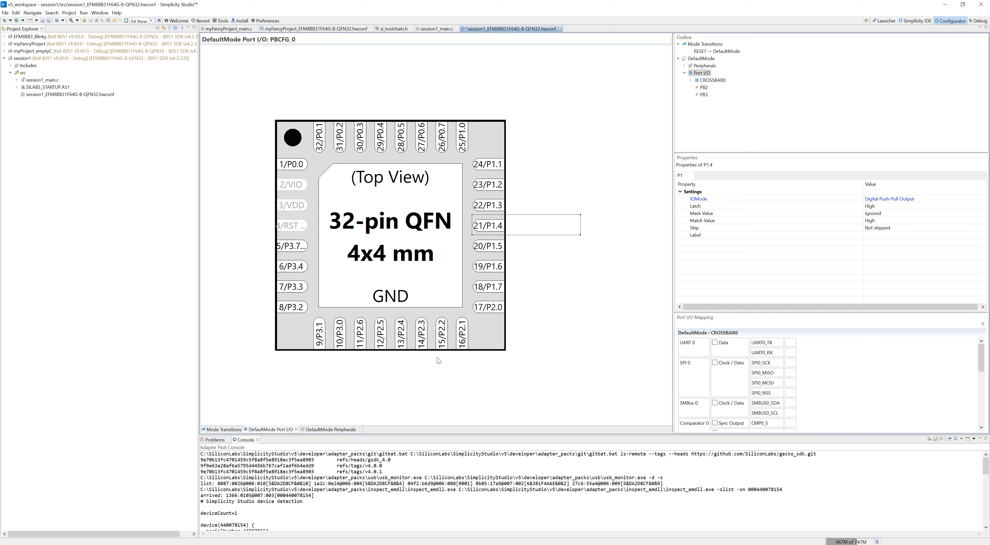
# - Include the Watchdog Timer peripheral in the configuration and set its WDT Enable property to Disable
pyautogui.click(344, 429)
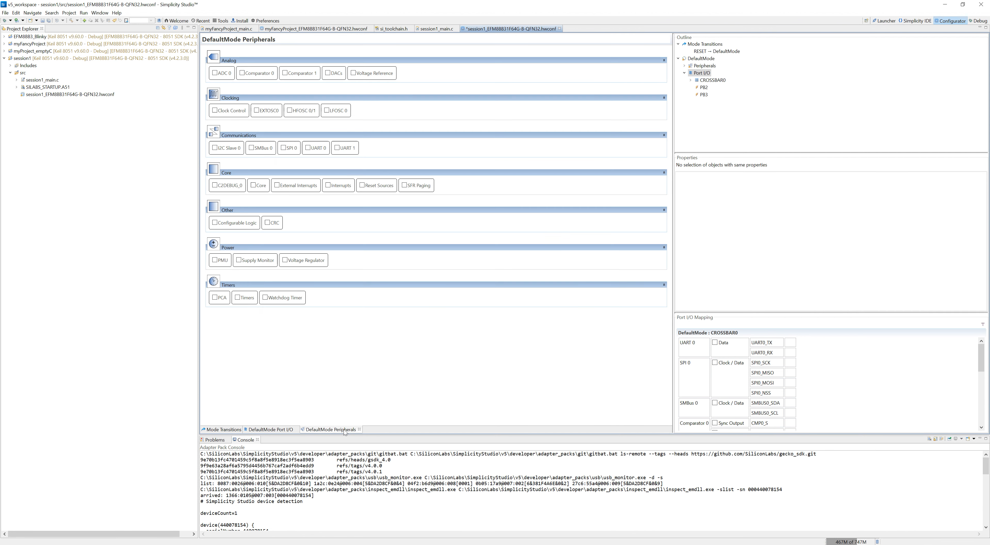
pyautogui.click(284, 299)
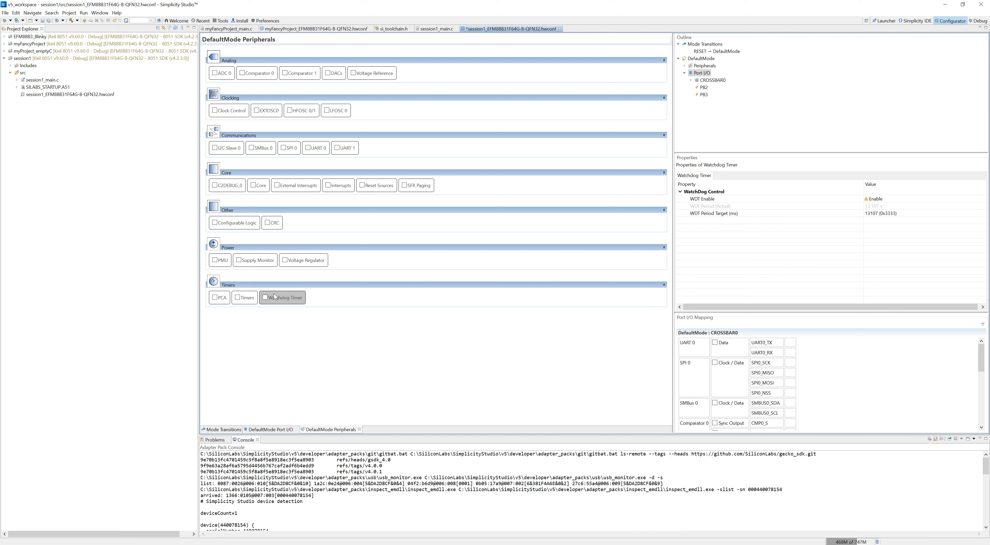
pyautogui.click(265, 298)
pyautogui.click(882, 200)
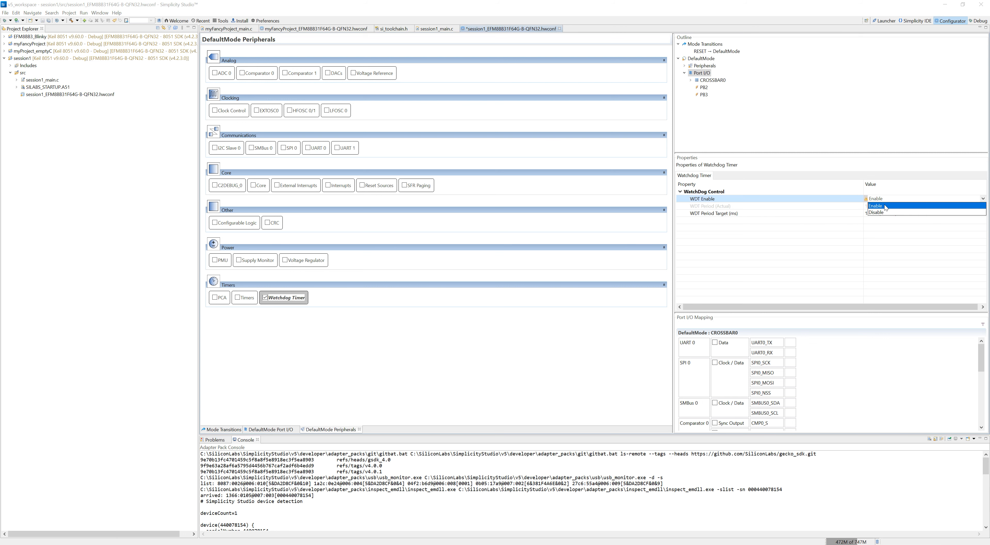
pyautogui.click(887, 212)
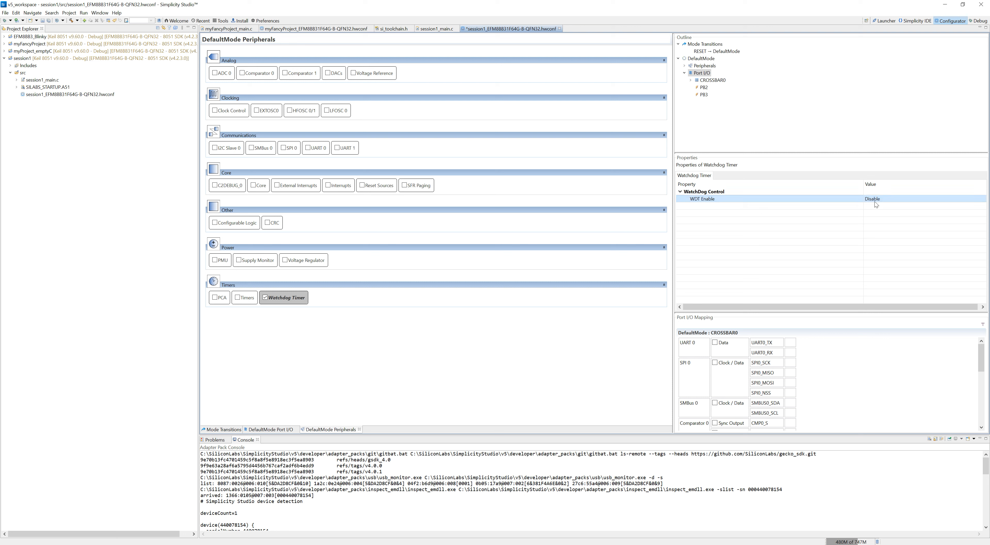
# - Save the hardware configuration to generate the device initialization files and expand the project's inc folder
pyautogui.click(281, 428)
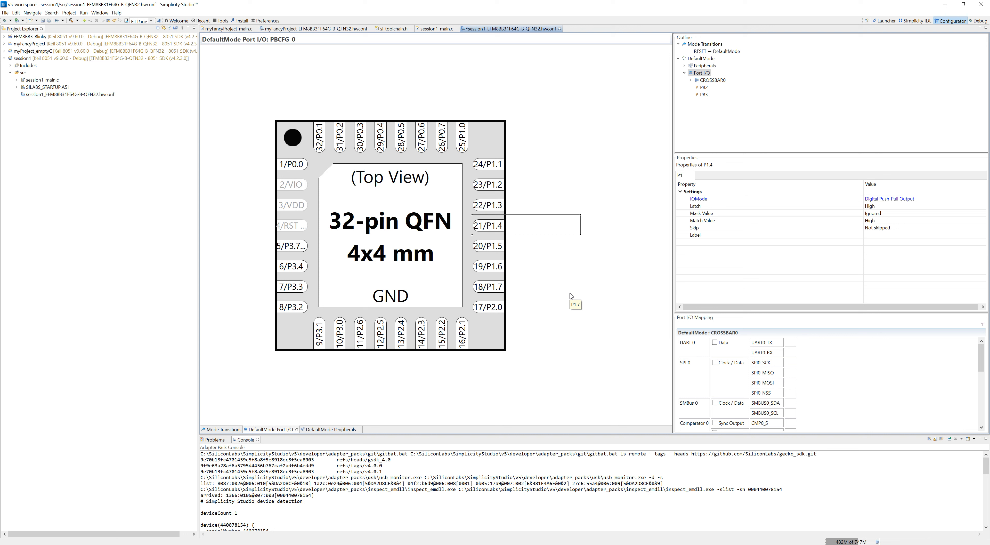
pyautogui.hotkey('ctrl', 's')
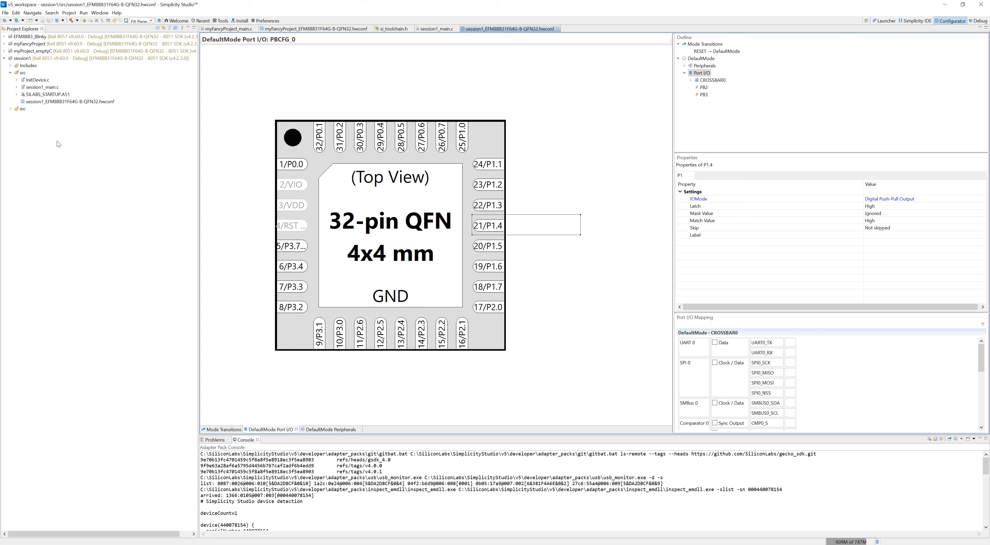
pyautogui.click(10, 109)
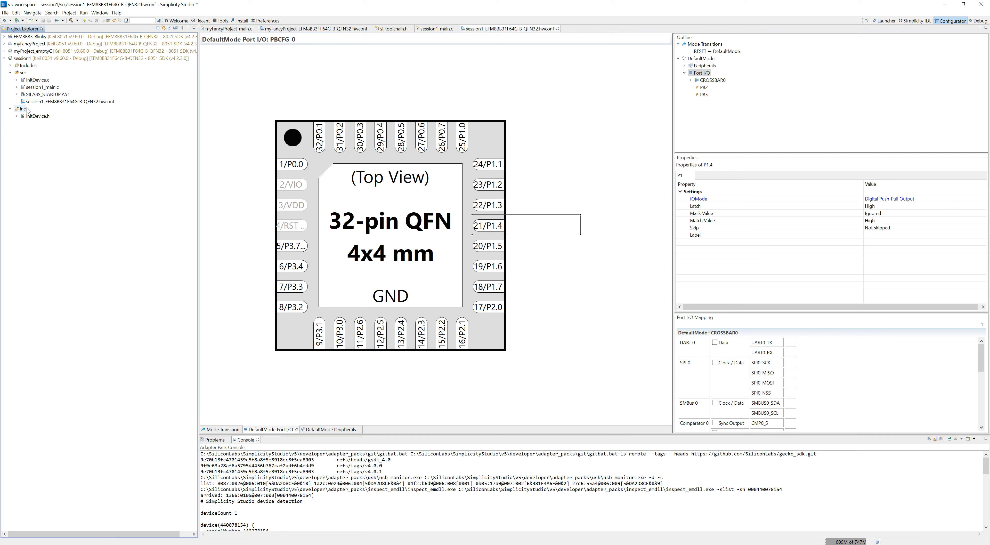
# - Open the generated InitDevice.c and examine its reset, watchdog and port initialization functions
pyautogui.click(33, 80)
pyautogui.doubleClick(34, 81)
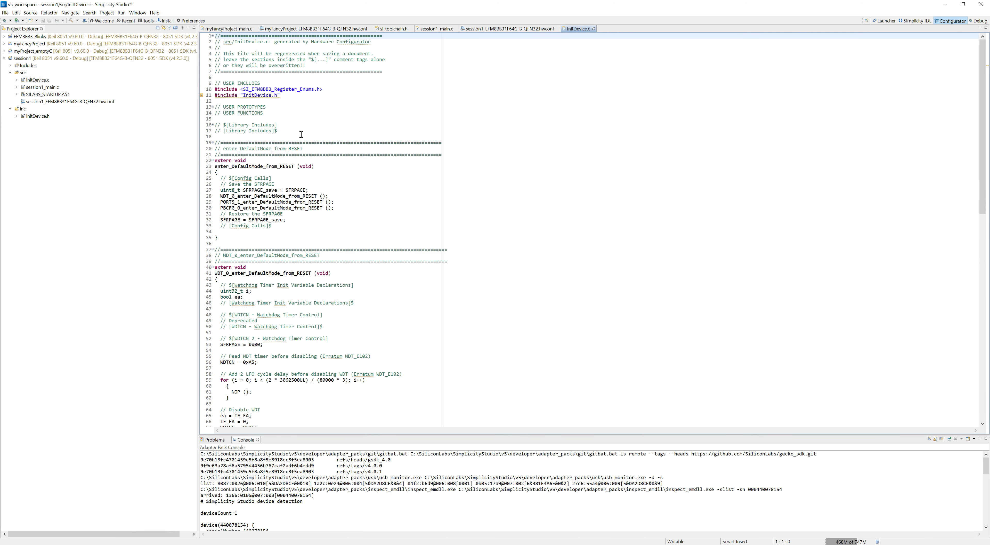
pyautogui.scroll(-4, 297, 243)
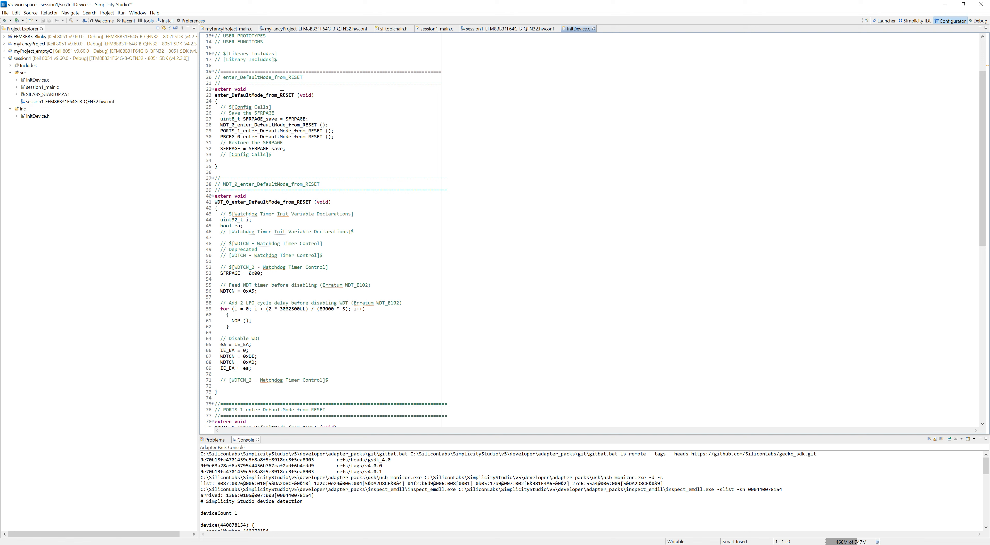
pyautogui.scroll(2, 294, 96)
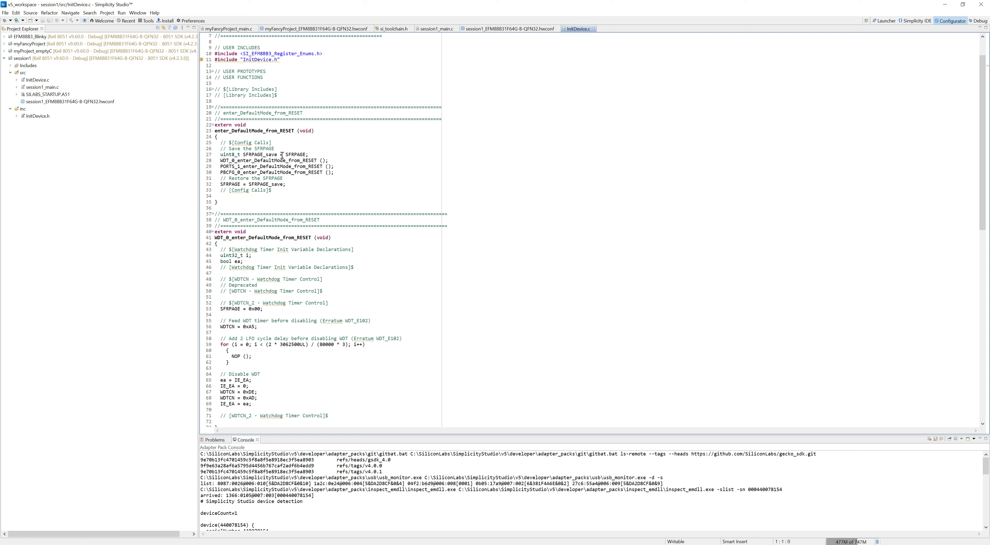
pyautogui.scroll(-6, 294, 178)
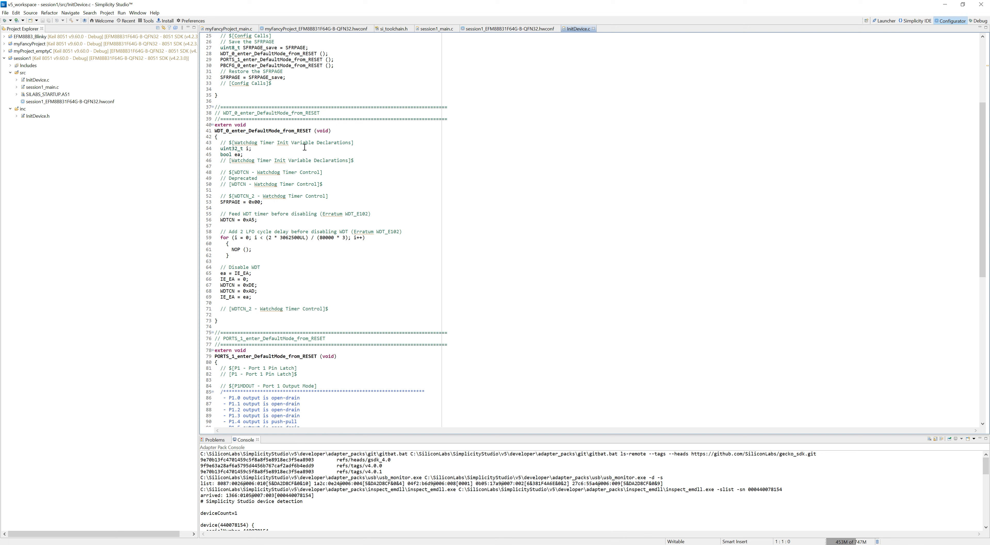
pyautogui.scroll(-6, 280, 347)
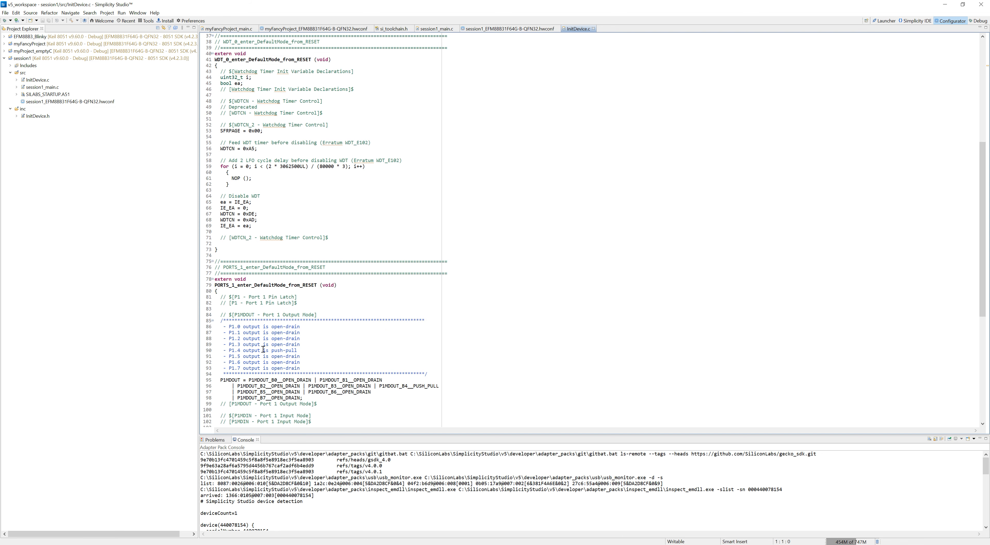
pyautogui.scroll(11, 312, 340)
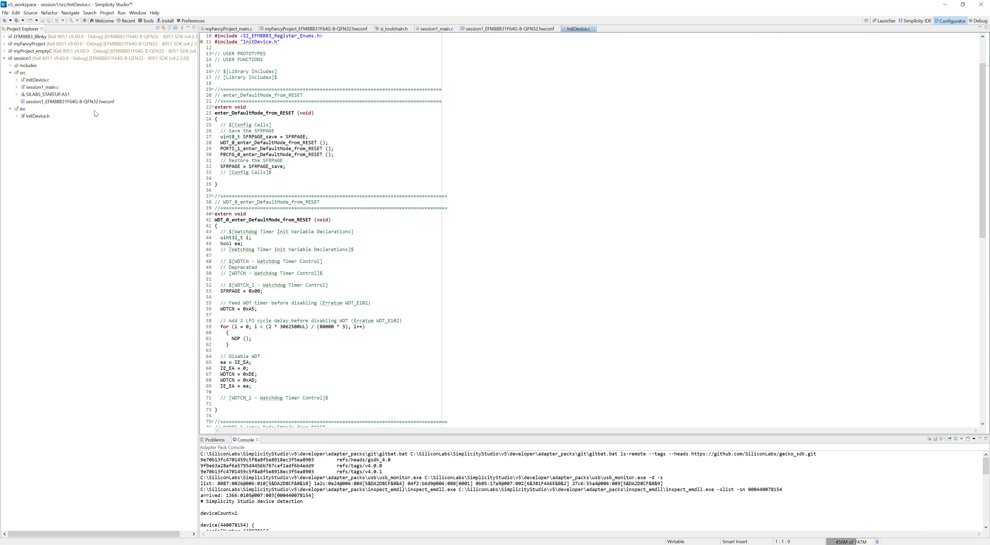
pyautogui.scroll(3, 272, 136)
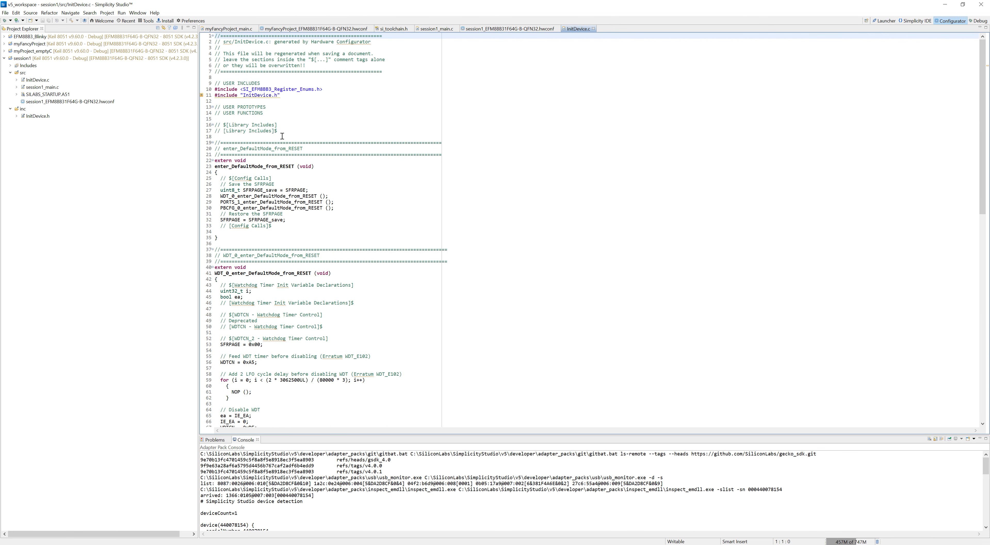
# - Copy the function name enter_DefaultMode_from_RESET from InitDevice.c and call it in session1_main.c at the start of main(), before the while loop
pyautogui.doubleClick(286, 166)
pyautogui.hotkey('ctrl', 'c')
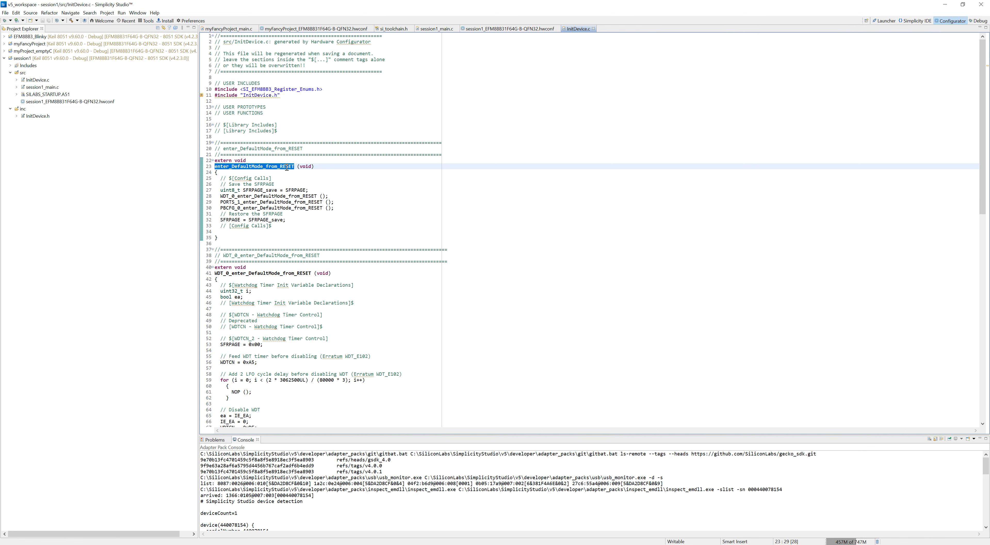
pyautogui.doubleClick(42, 87)
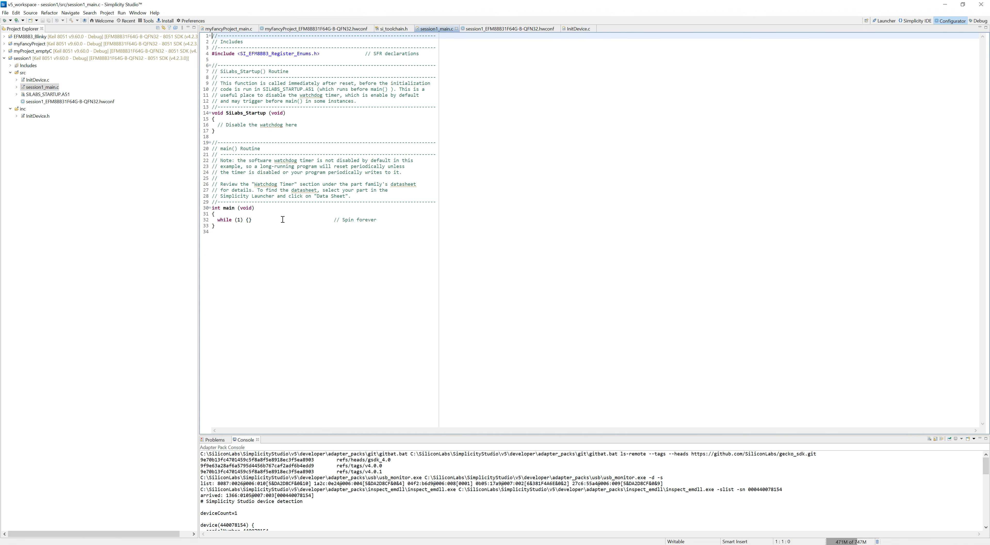
pyautogui.click(271, 211)
pyautogui.press('Return')
pyautogui.hotkey('ctrl', 'v')
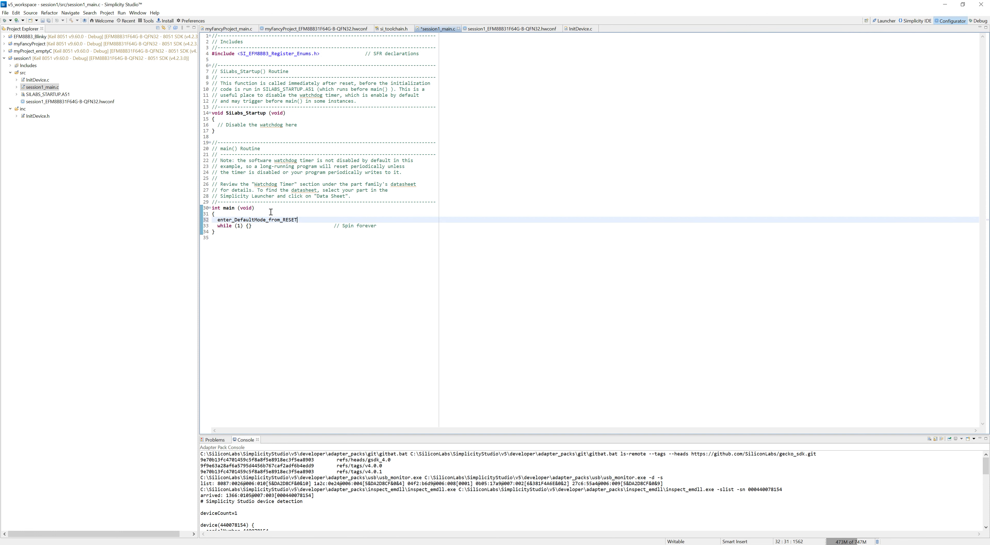
pyautogui.write('();')
# - Check the prototypes in InitDevice.h and add #include <InitDevice.h> below the existing include in session1_main.c
pyautogui.doubleClick(38, 116)
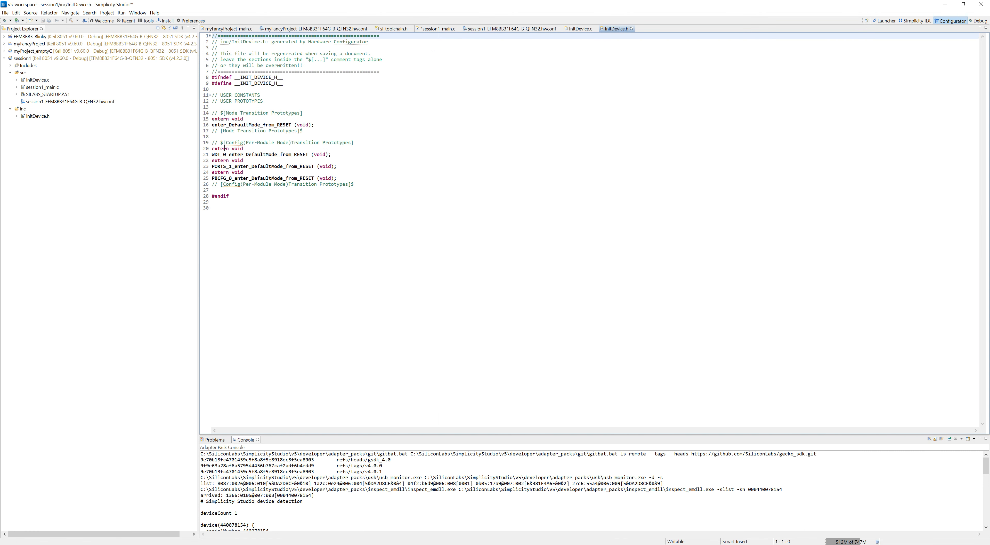
pyautogui.doubleClick(42, 87)
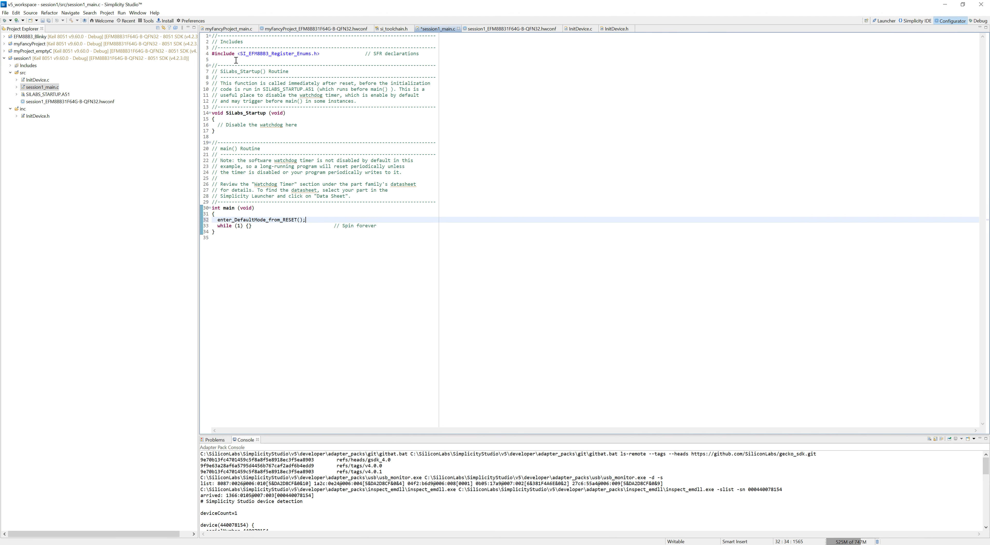
pyautogui.click(236, 61)
pyautogui.write('#in')
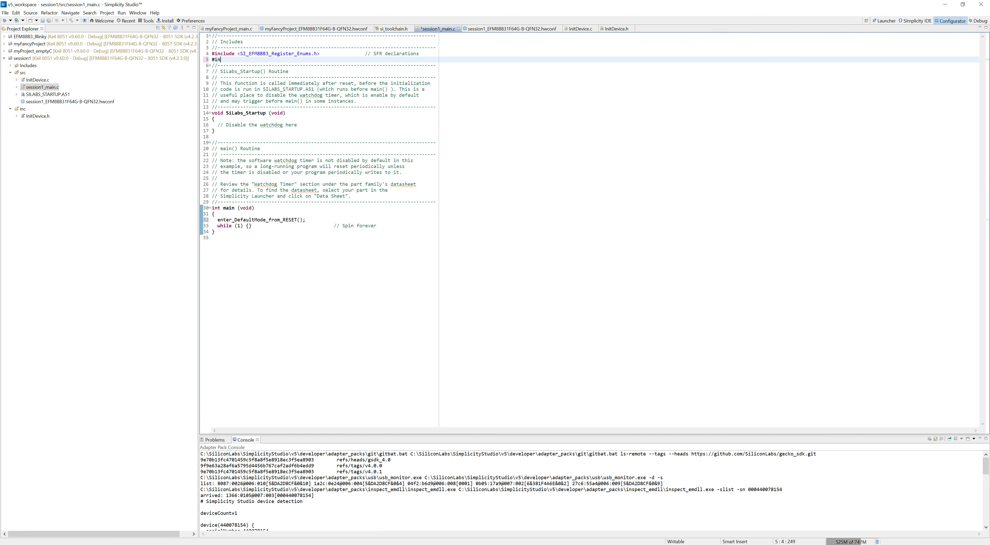
pyautogui.write('clude <InitDev')
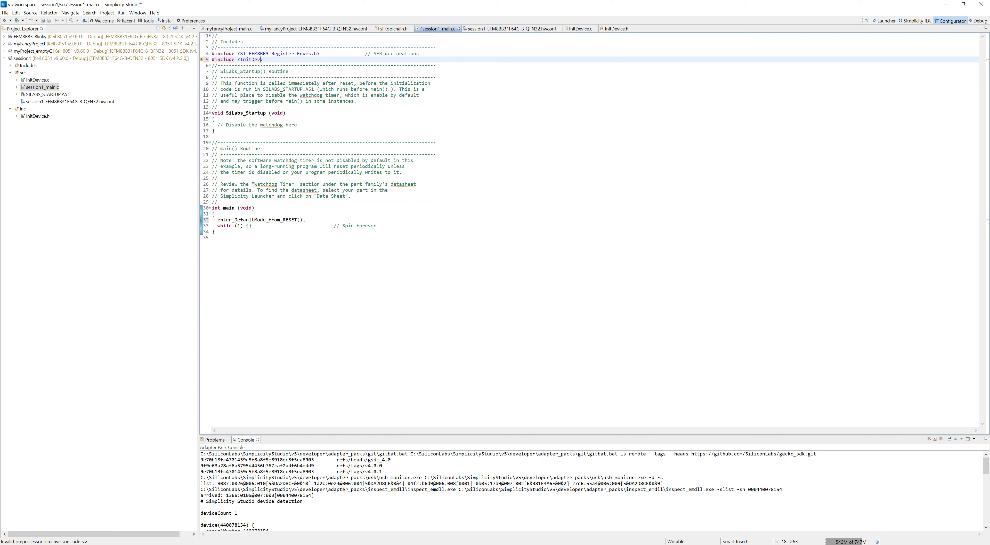
pyautogui.write('ice.h>')
pyautogui.press('End')
pyautogui.press('Return')
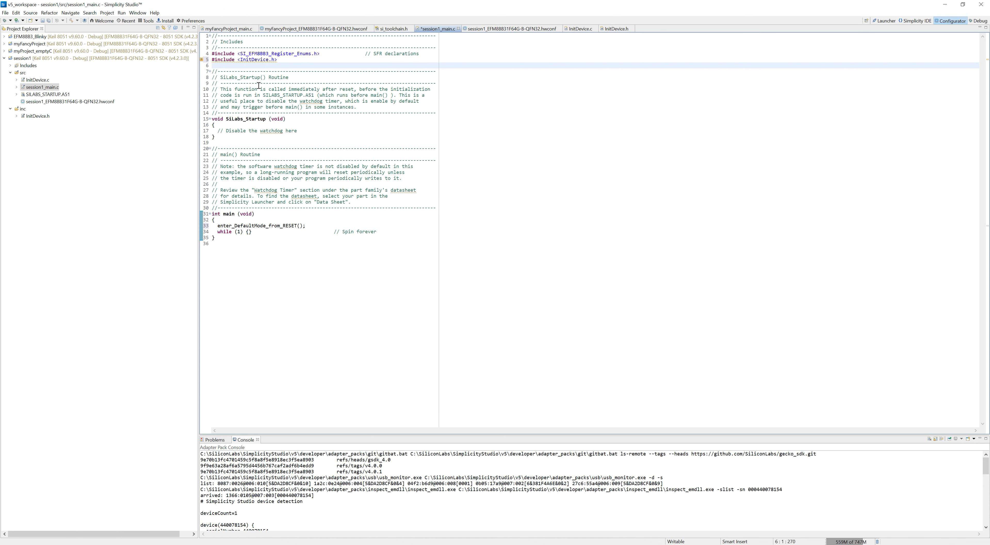
pyautogui.click(260, 59)
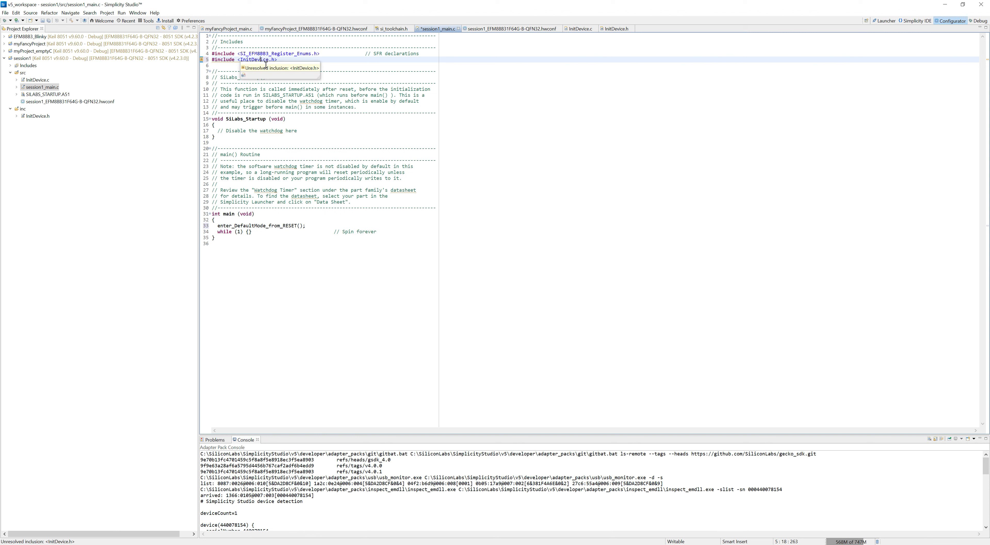
pyautogui.click(288, 107)
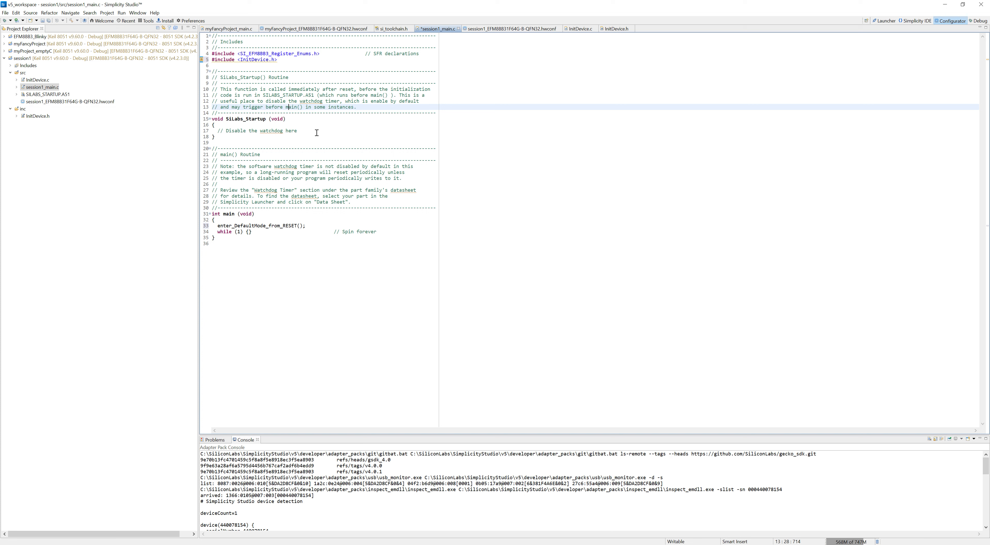
# - Open the Paths and Symbols properties of the session1 project and start adding an include directory for GNU C
pyautogui.rightClick(23, 59)
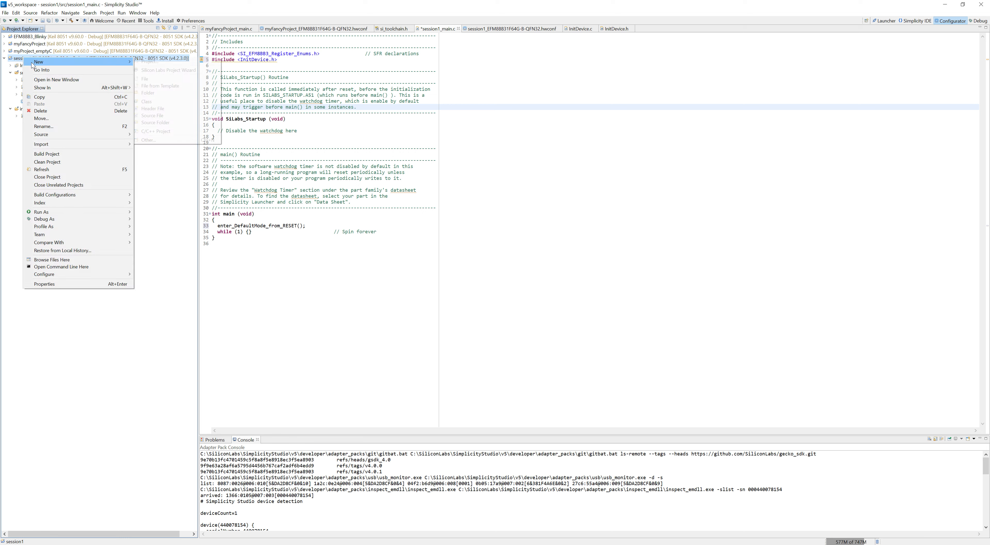
pyautogui.click(63, 285)
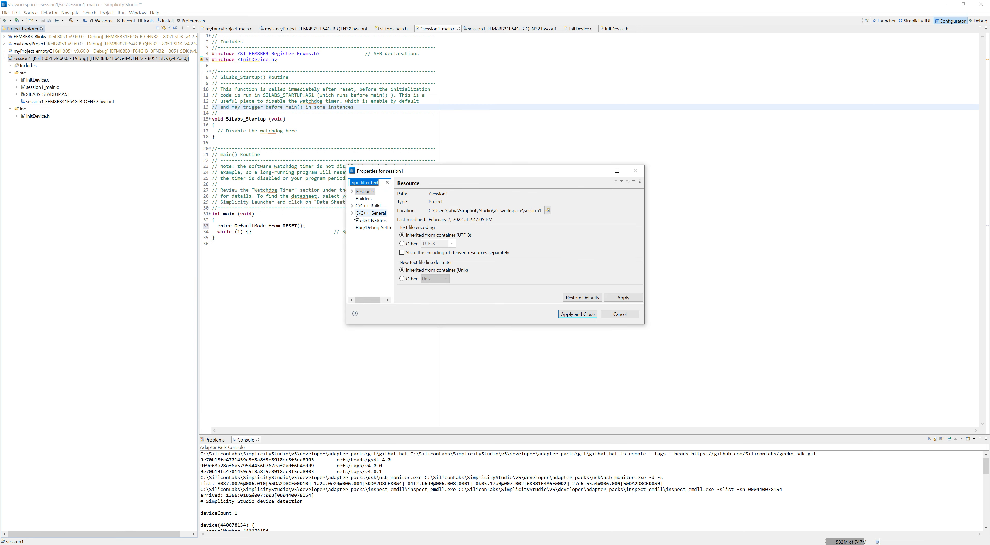
pyautogui.click(353, 214)
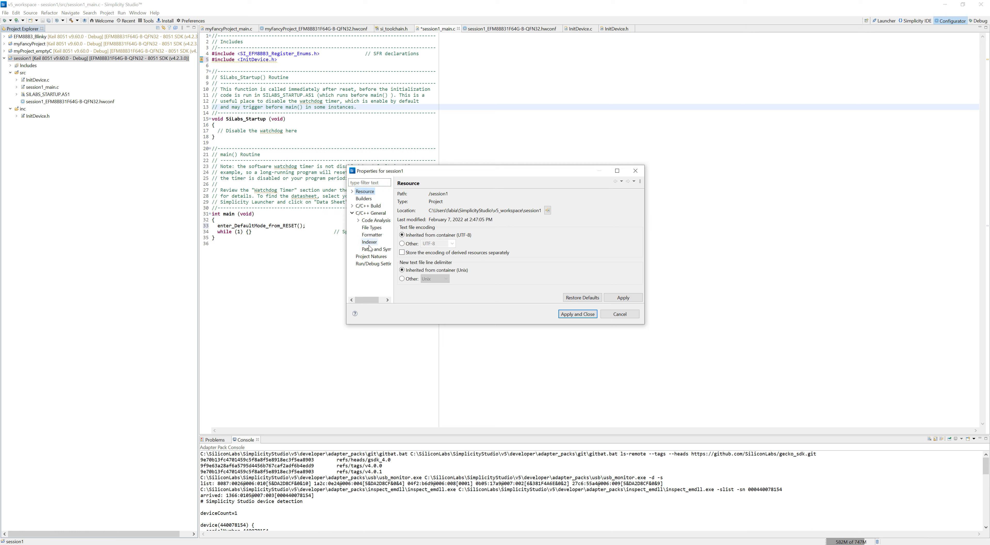
pyautogui.click(382, 249)
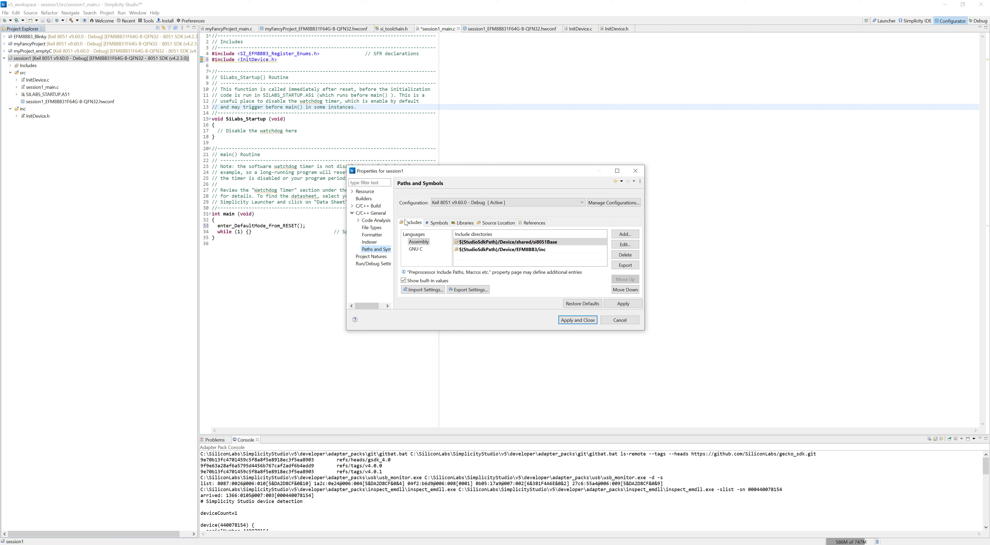
pyautogui.click(415, 248)
pyautogui.click(616, 235)
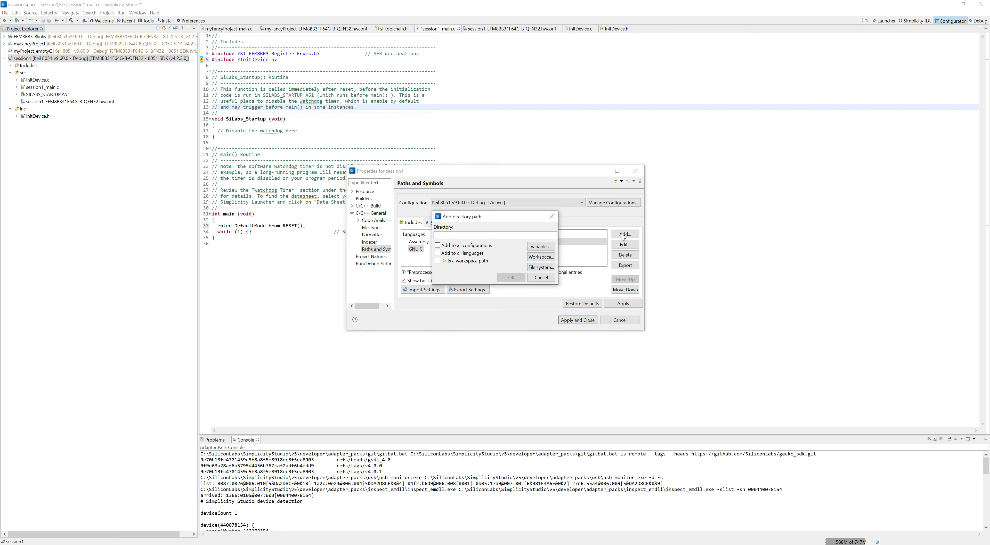